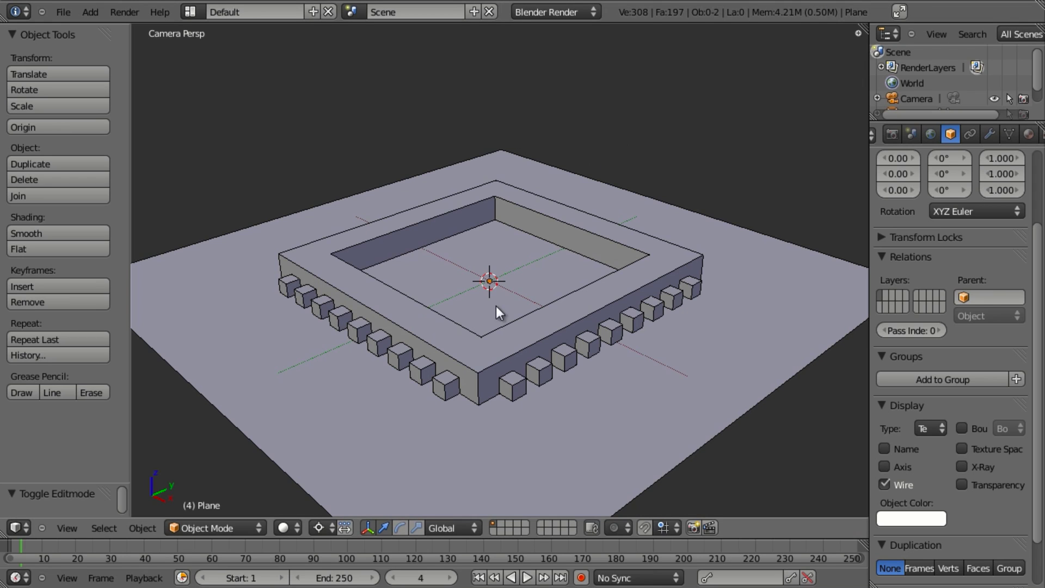
Select all of the plane's mesh in Edit Mode, then deselect everything in Object Mode.
key("Tab")
key("a")
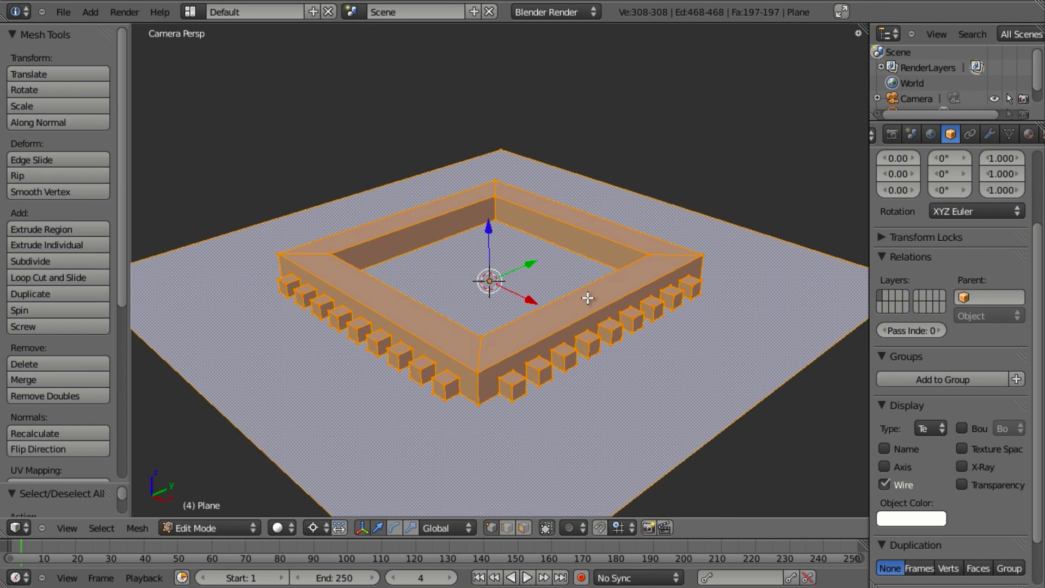
key("Tab")
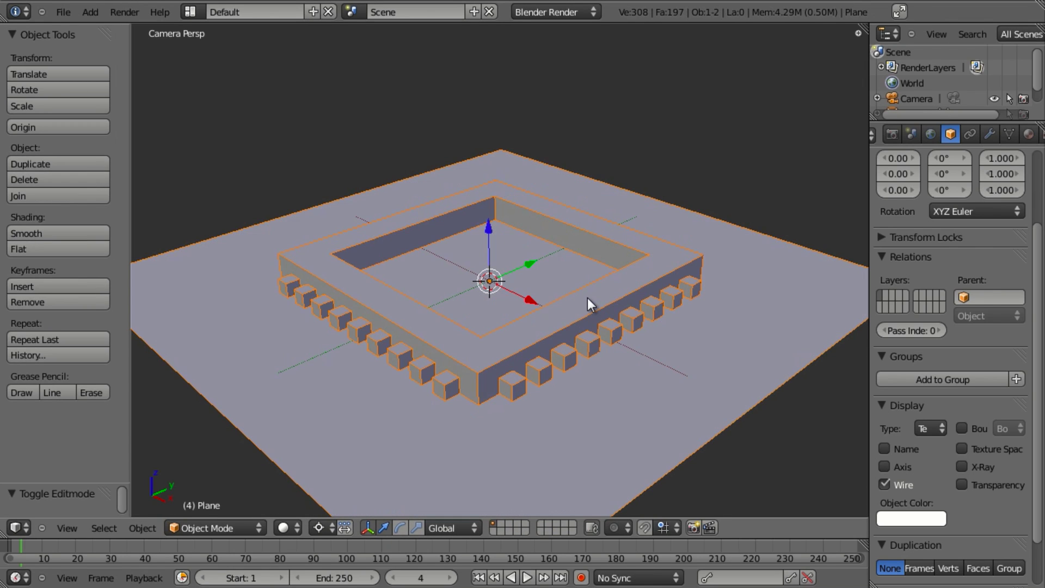
key("a")
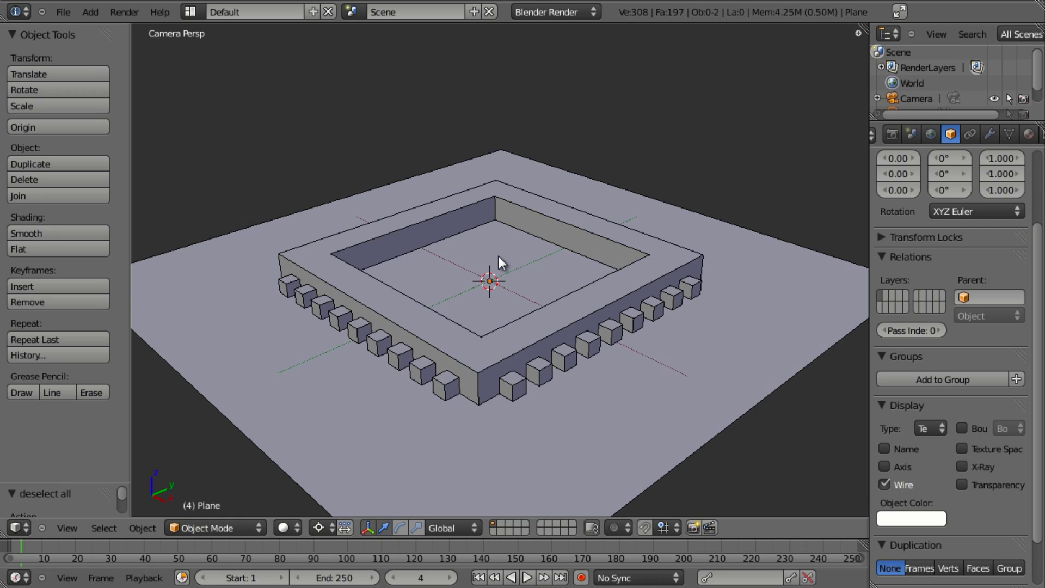
Start File > Append and browse into box.blend from the Appending-Linking folder.
left_click(72, 14)
mouse_move(108, 233)
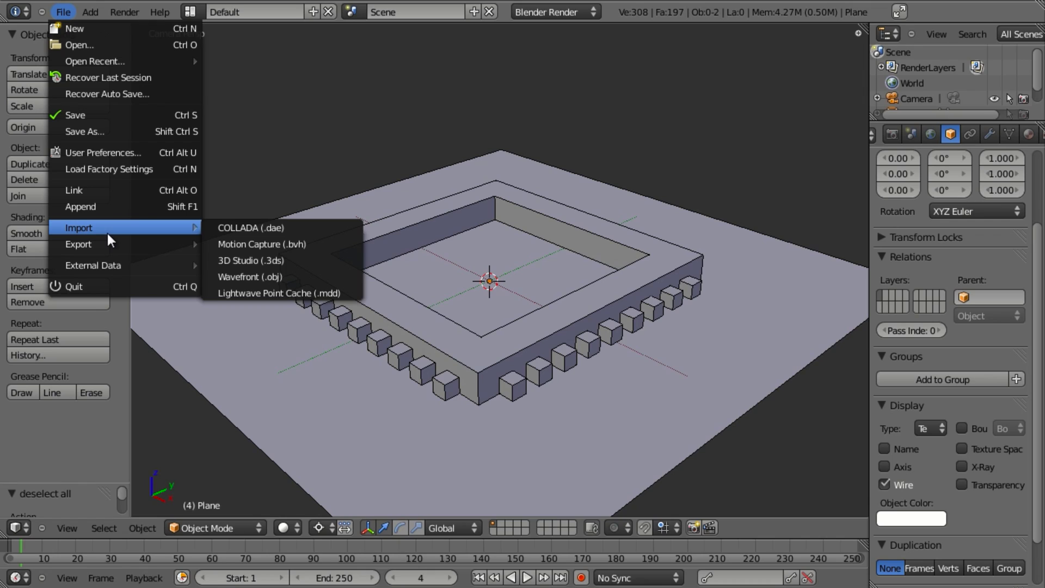
left_click(119, 204)
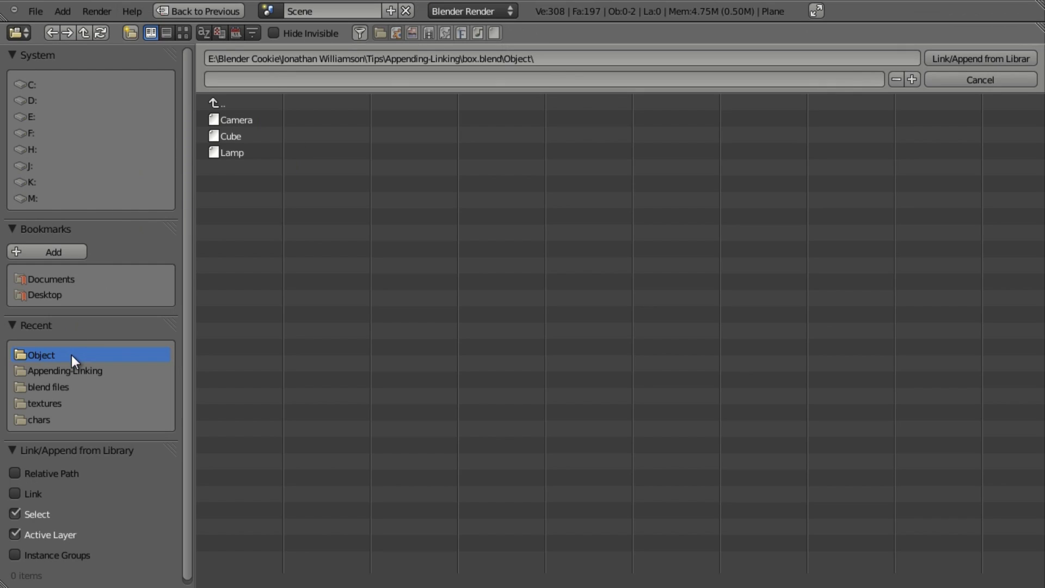
left_click(75, 370)
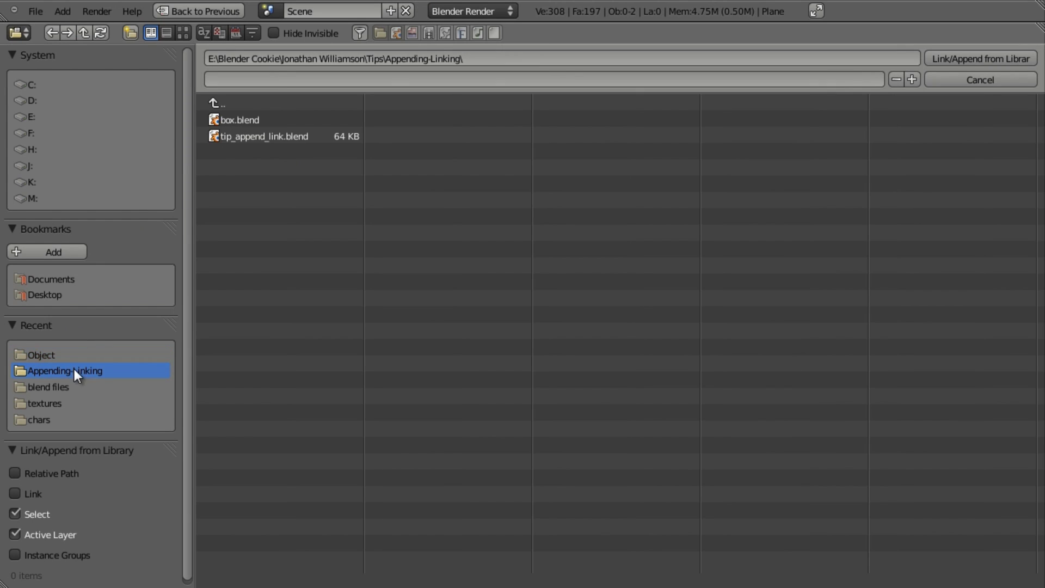
left_click(264, 122)
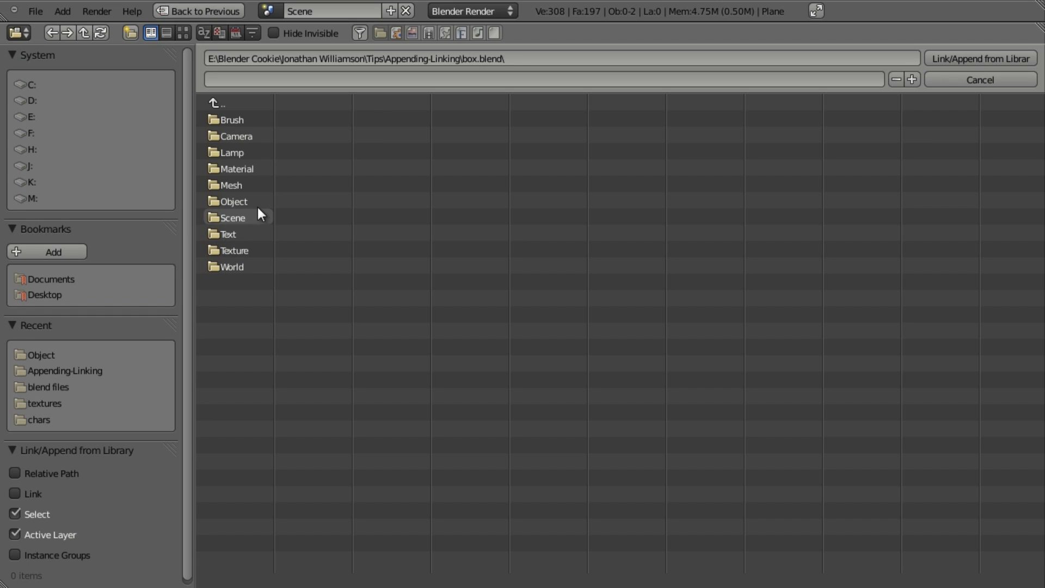
Look inside box.blend's Mesh data, then open its Object category and pick Cube.
left_click(247, 181)
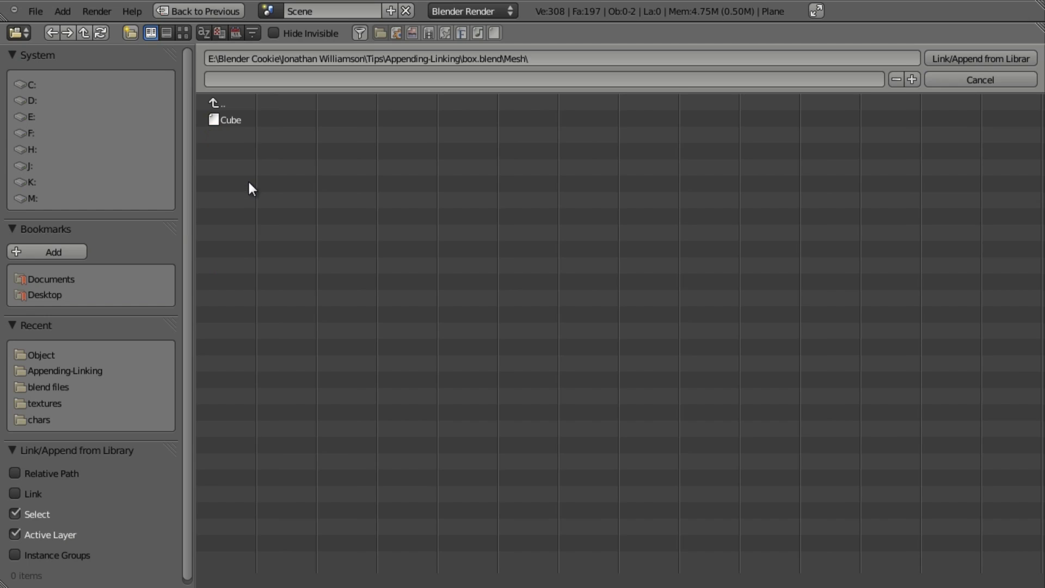
left_click(246, 103)
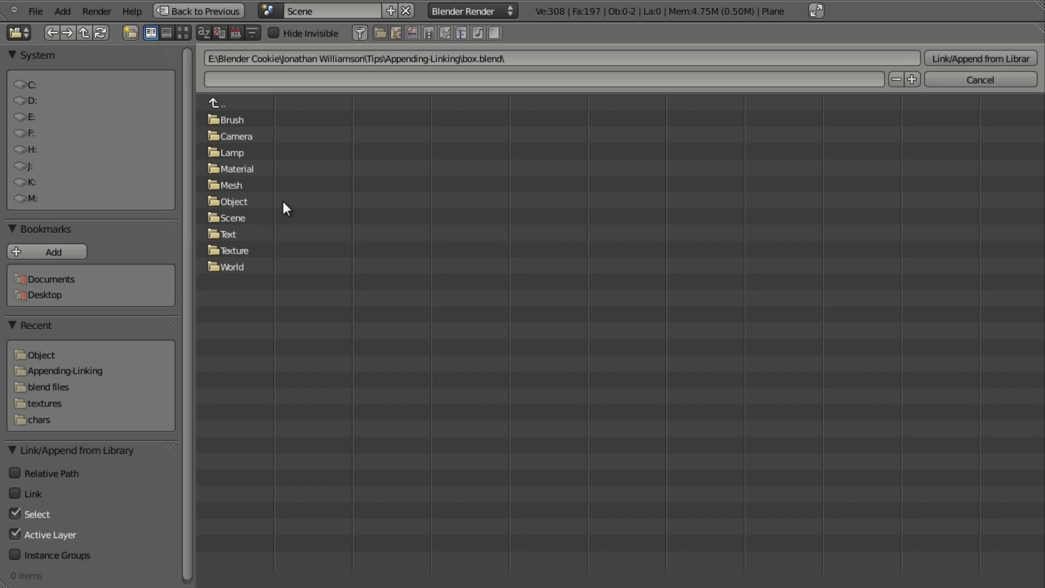
left_click(249, 201)
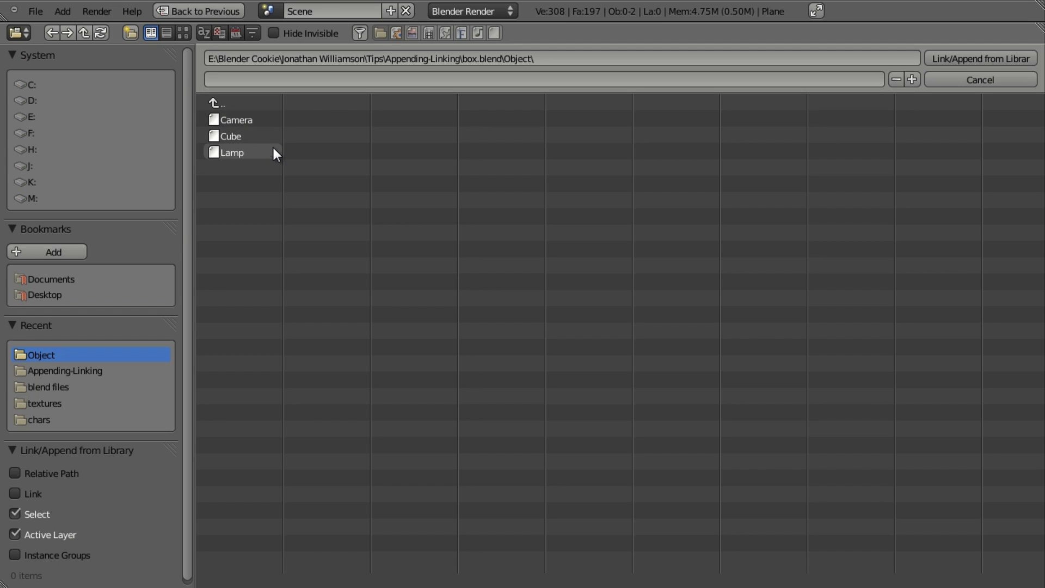
left_click(259, 136)
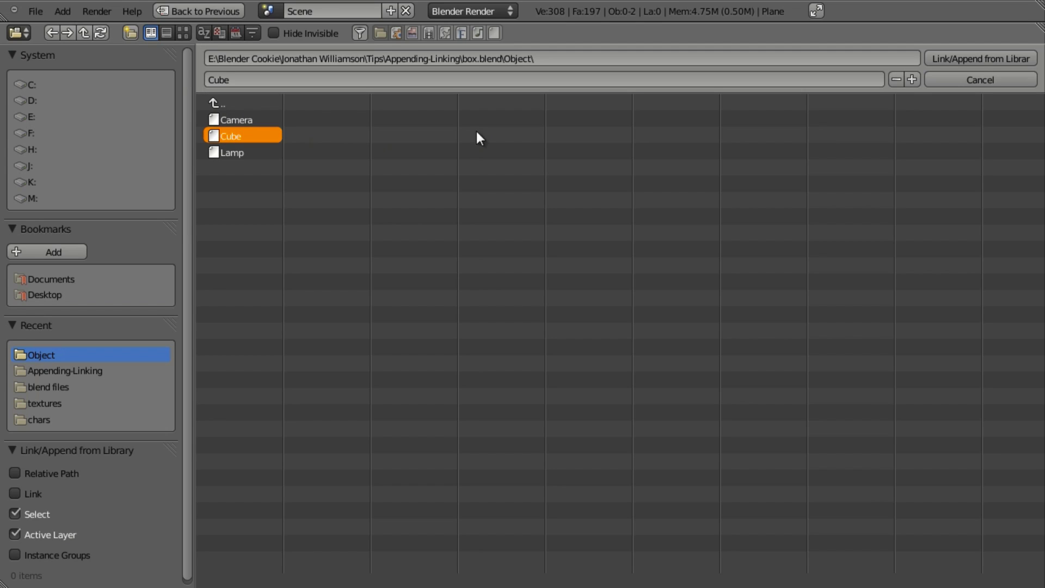
Append the Cube into the scene and inspect it in wireframe view.
left_click(959, 58)
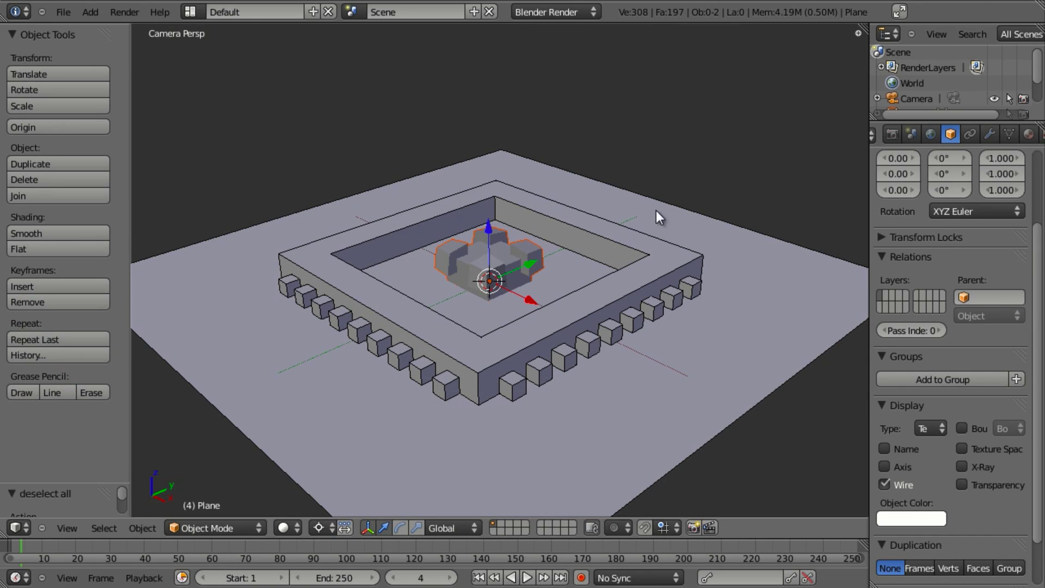
key("z")
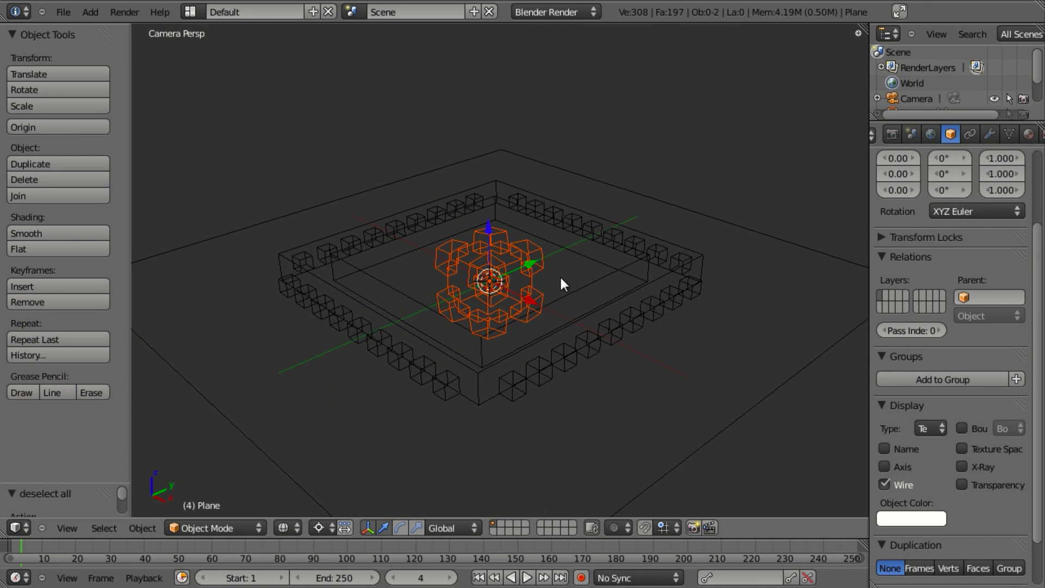
key("z")
key("g")
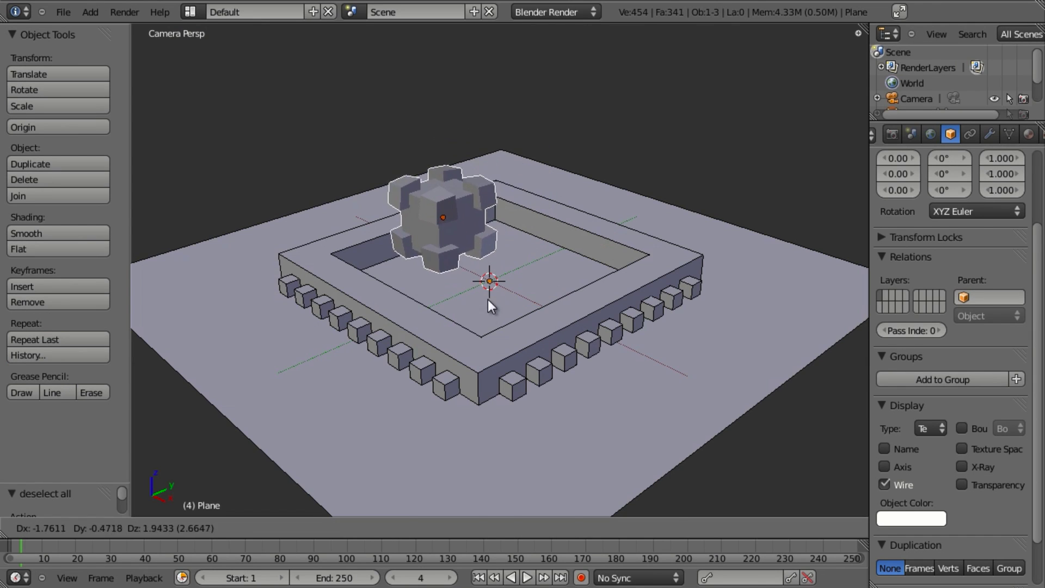
key("Escape")
key("z")
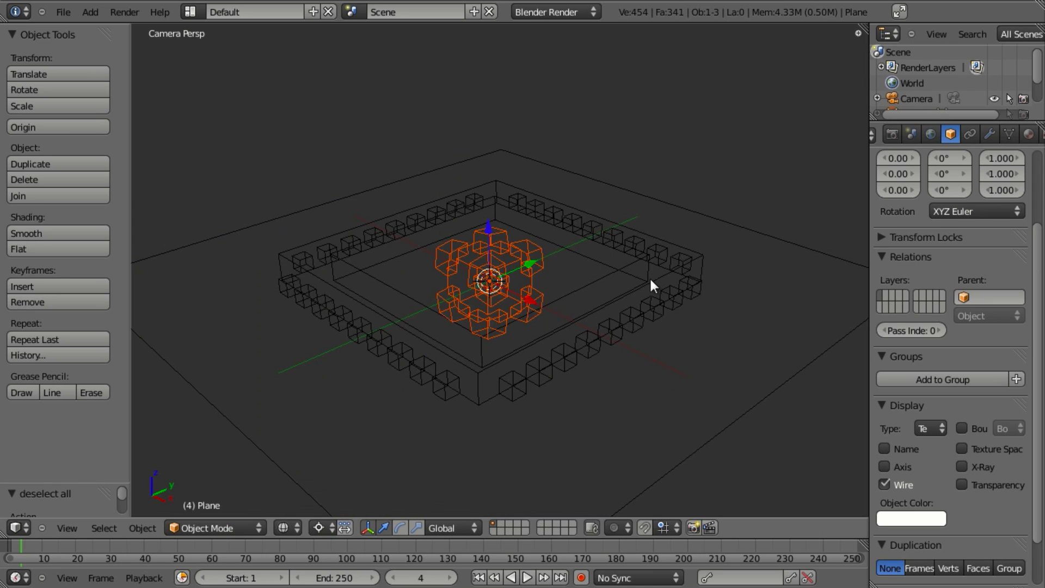
key("z")
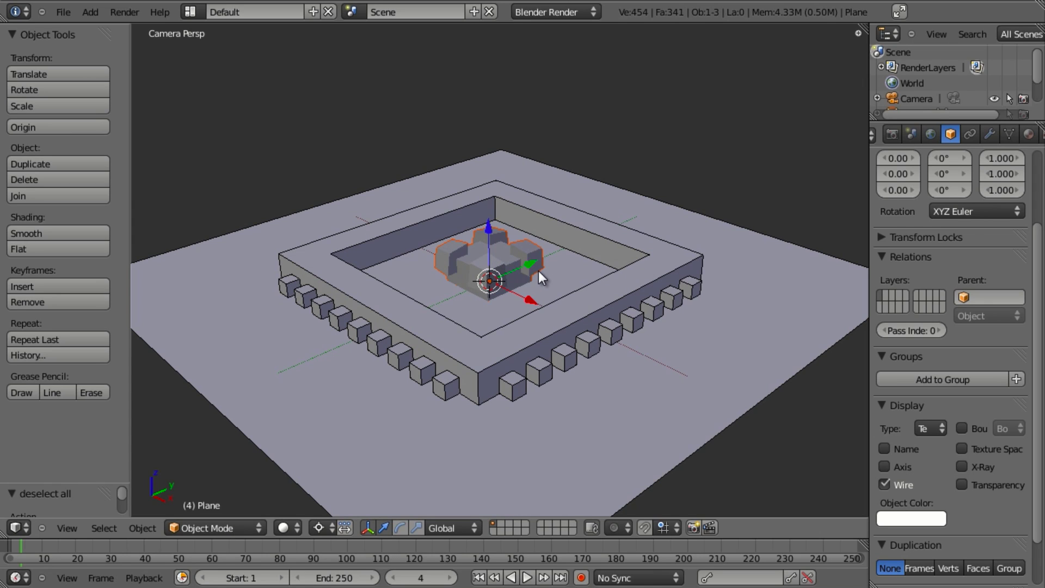
Move the cube up along Z to 1.37 and reselect it.
type("gz1")
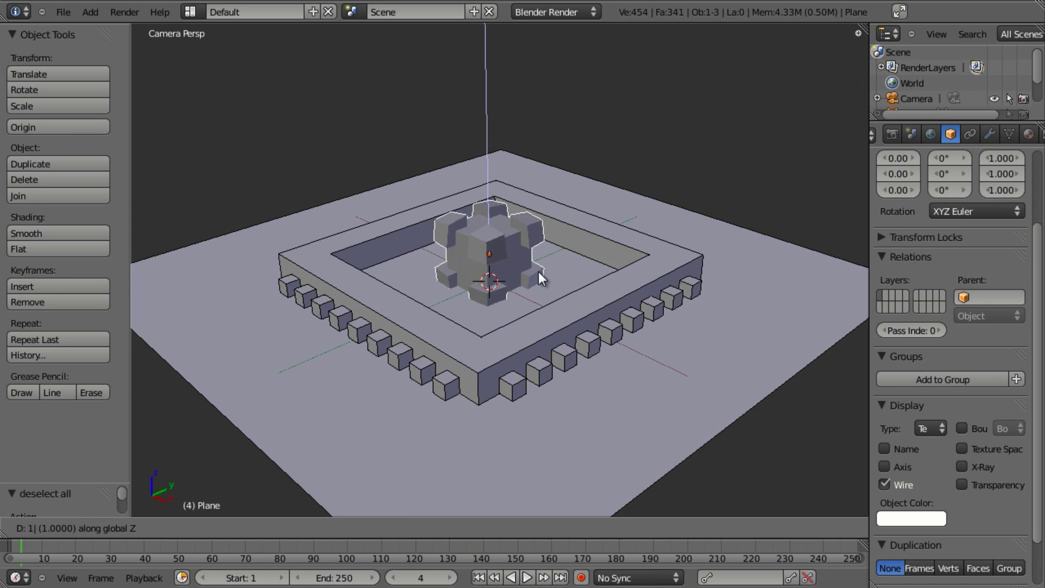
key("Return")
key("g")
key("z")
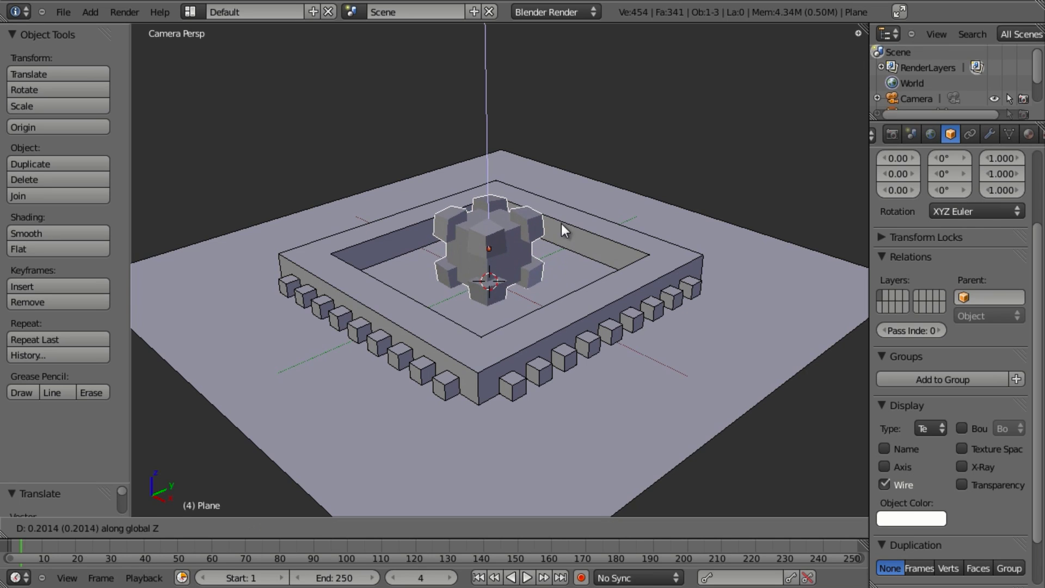
left_click(576, 188)
key("a")
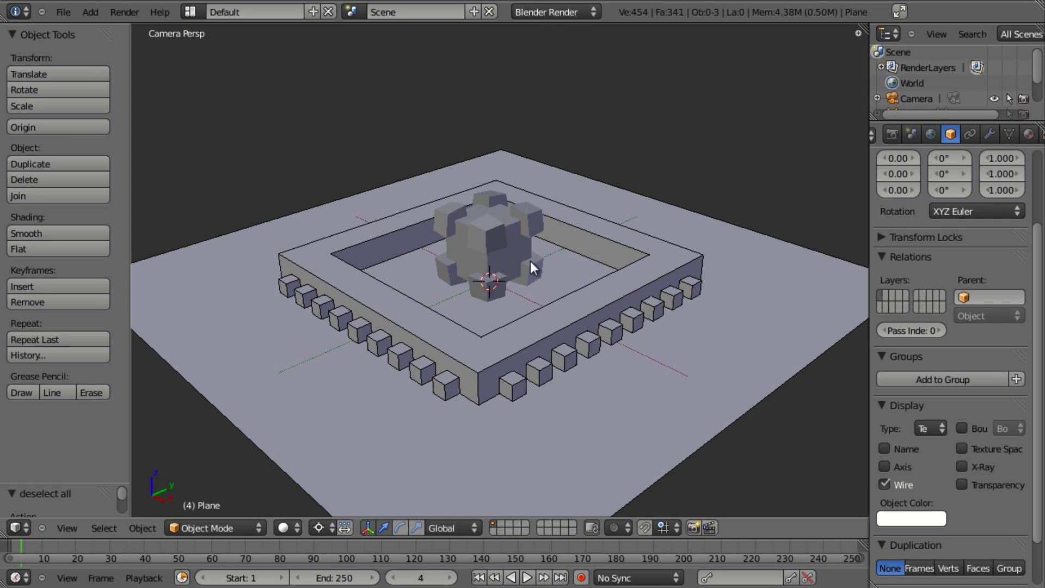
right_click(500, 235)
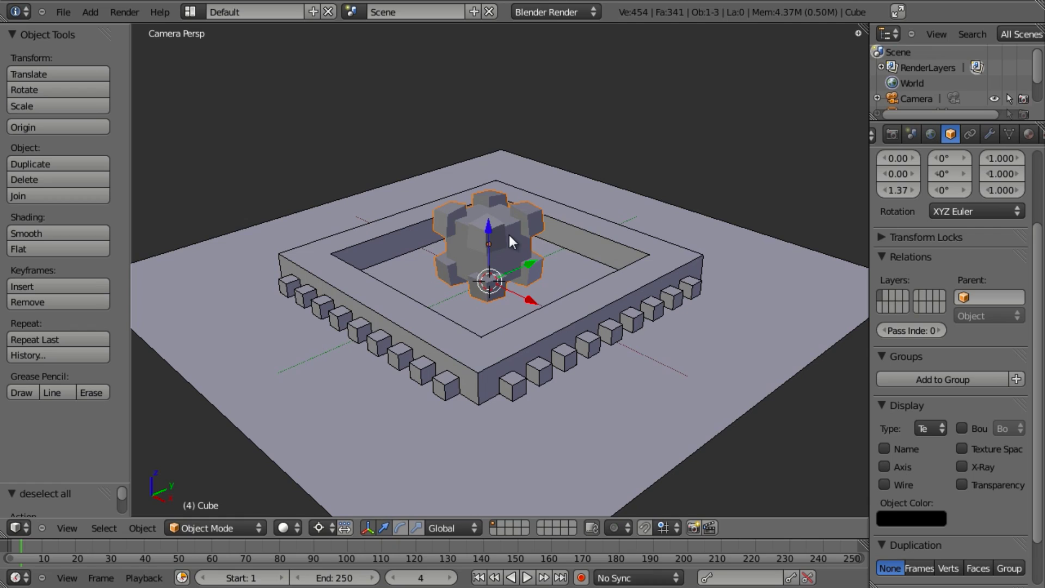
Delete the appended cube and save over the current file.
key("x")
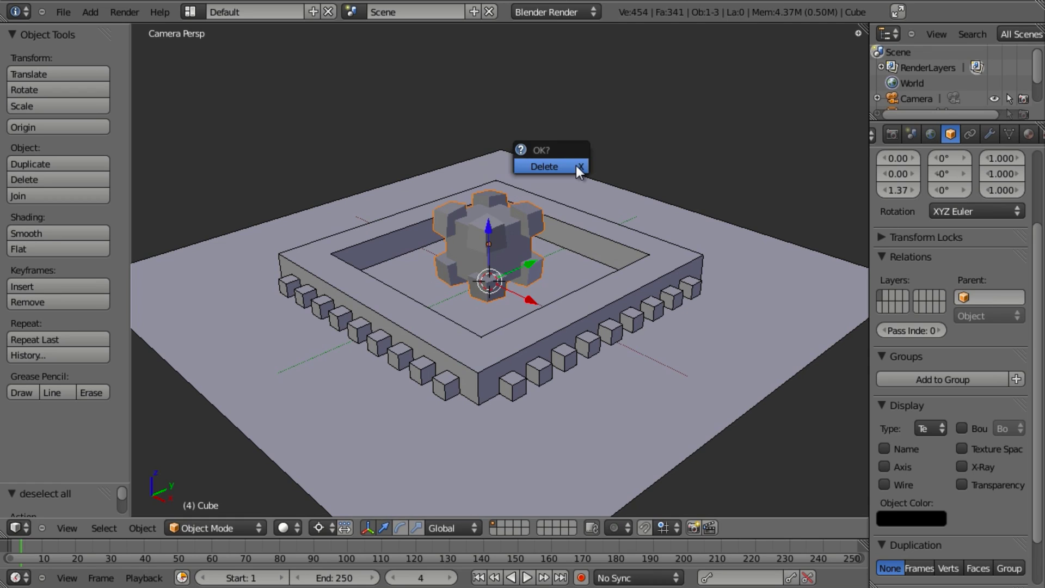
left_click(576, 165)
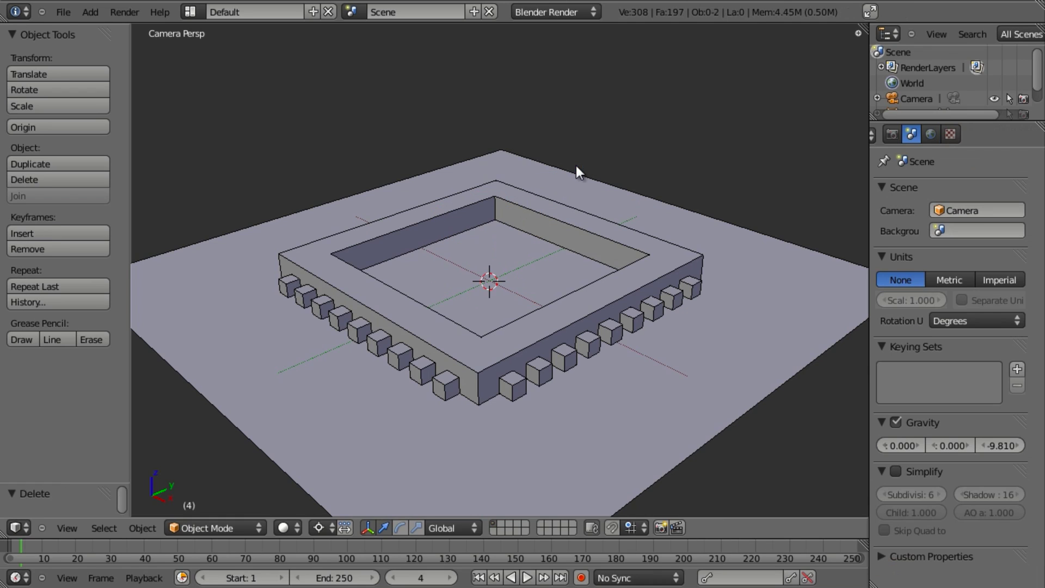
key("ctrl+s")
left_click(235, 163)
Link the Cube object from box.blend into the scene via File > Link.
left_click(61, 14)
left_click(115, 187)
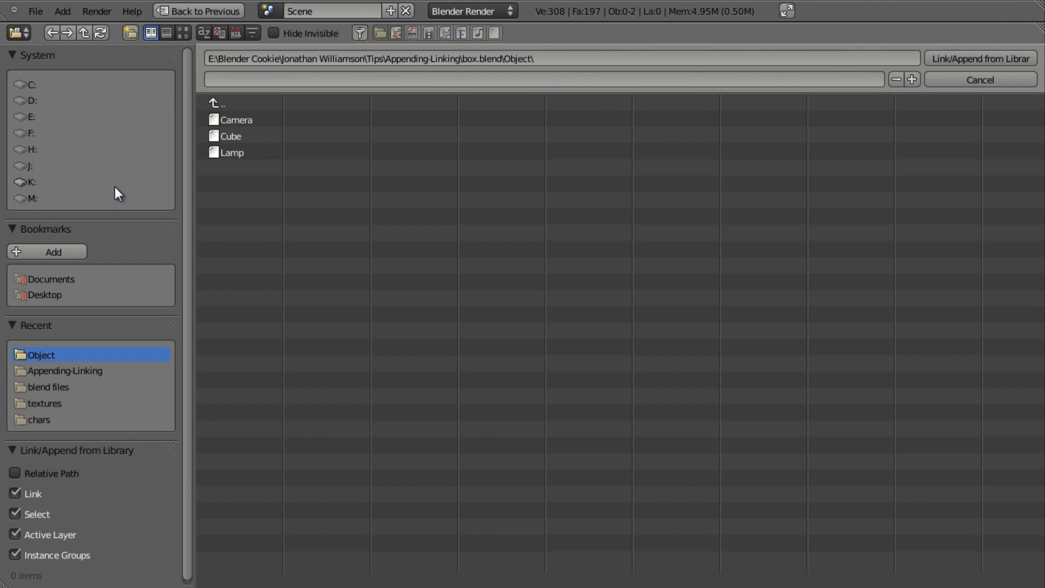
left_click(244, 140)
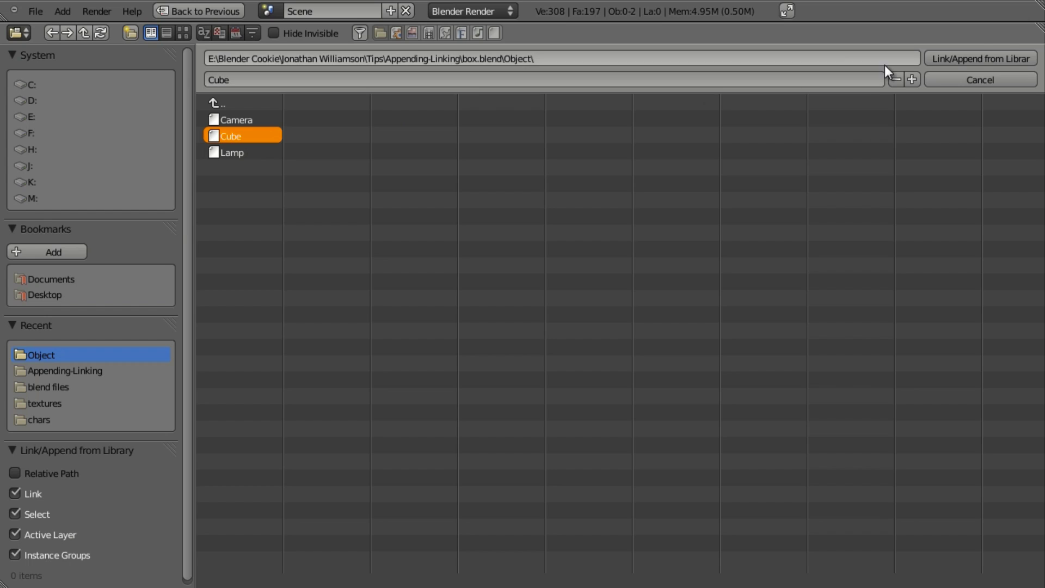
left_click(982, 61)
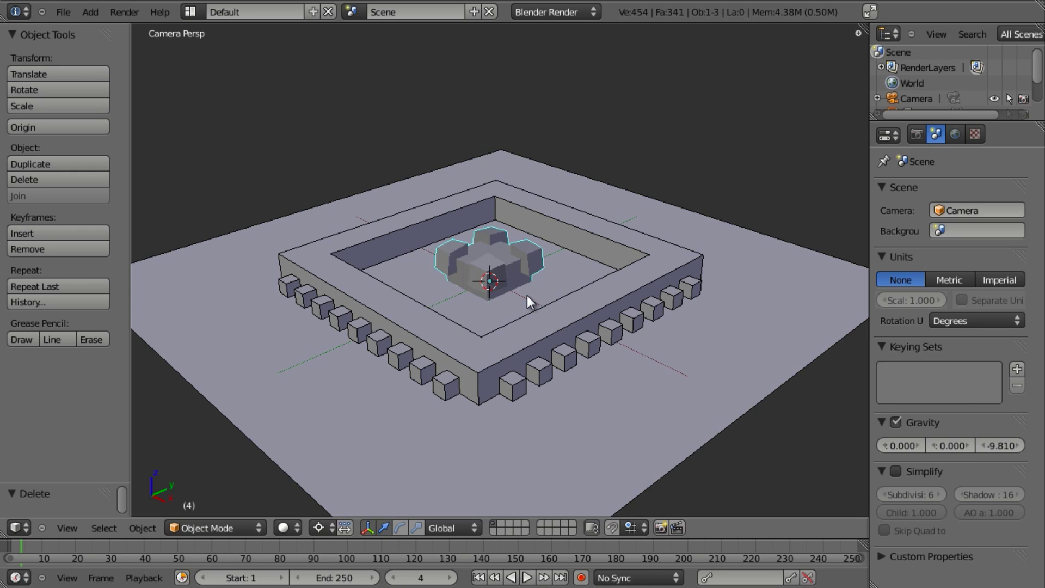
Repeatedly attempt to scale and vertically move the linked cube, cancelling each try.
left_click(222, 522)
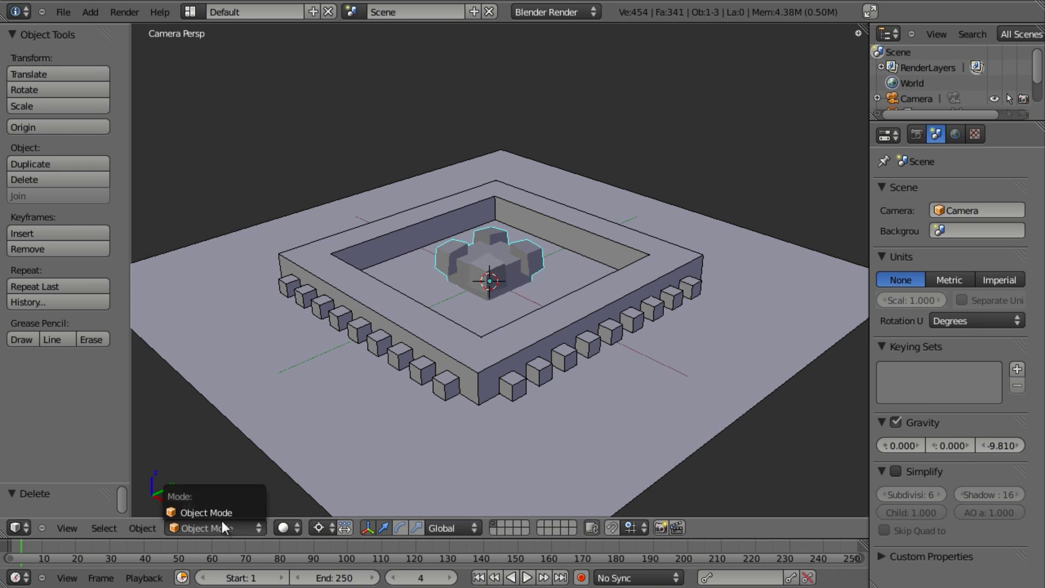
left_click(260, 528)
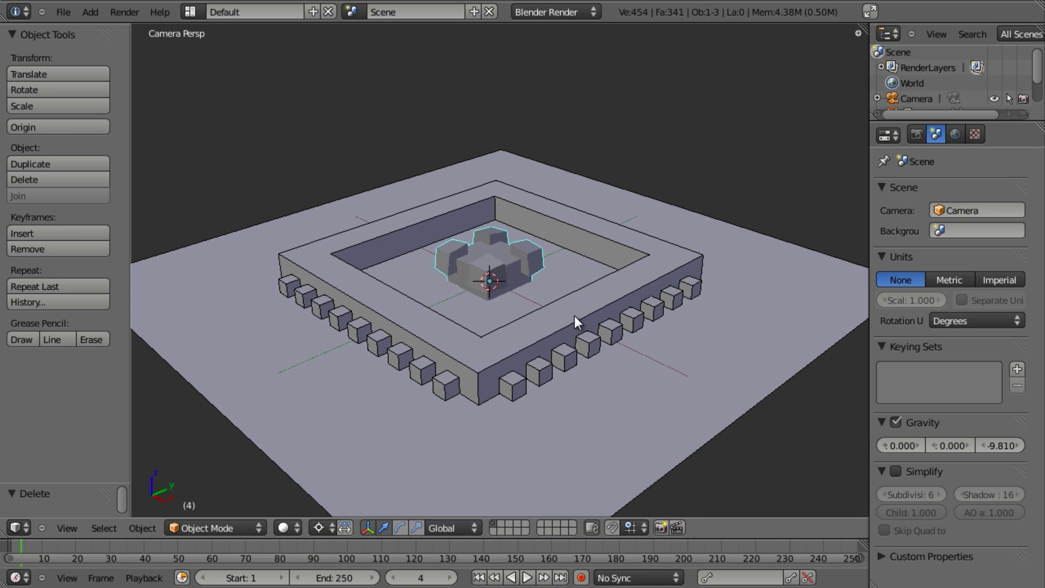
key("s")
key("Escape")
key("g")
key("z")
key("Escape")
key("g")
key("z")
key("Escape")
key("g")
key("z")
key("Escape")
key("g")
key("z")
key("Escape")
Lower the ground plane about 1.47 along Z, then reselect the linked cube.
key("a")
key("z")
right_click(636, 270)
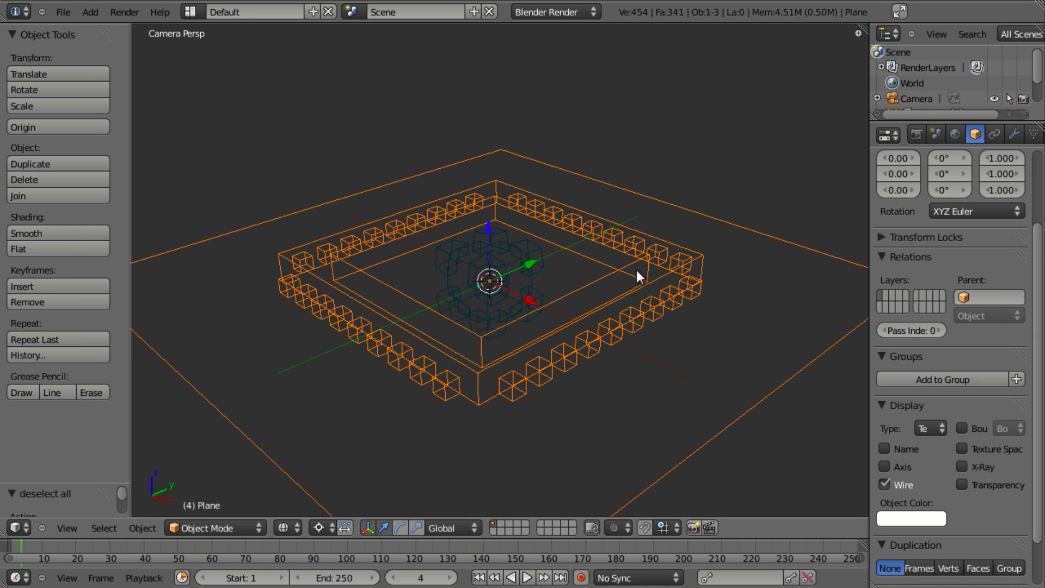
key("z")
key("g")
key("z")
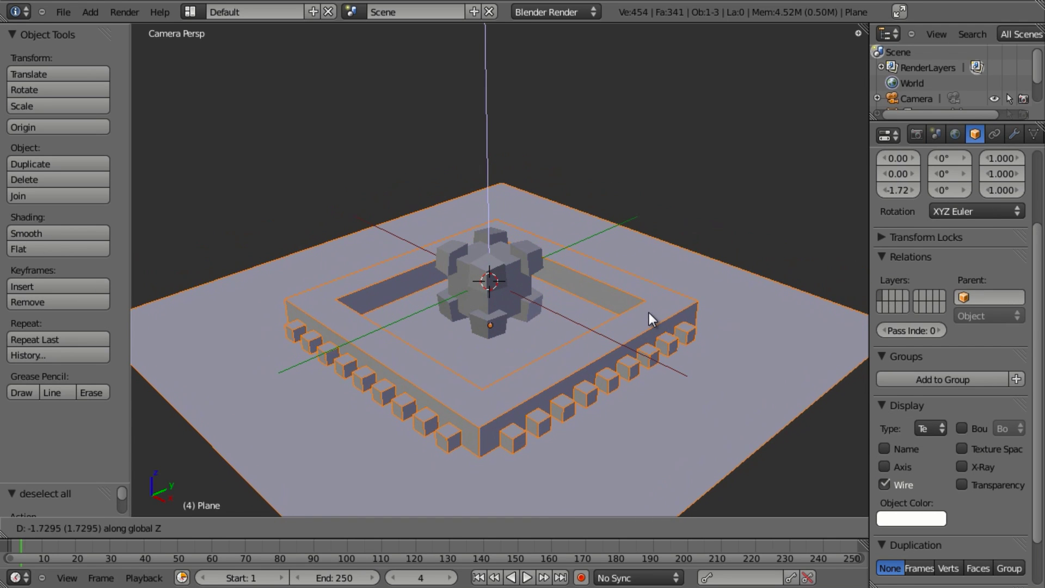
left_click(650, 308)
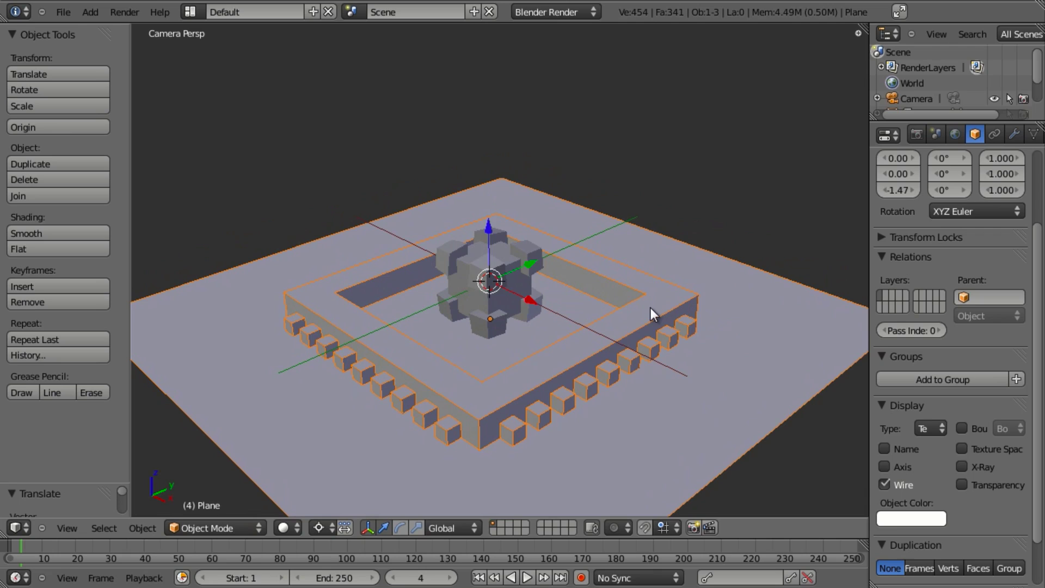
right_click(478, 298)
scroll(633, 278, "up", 2)
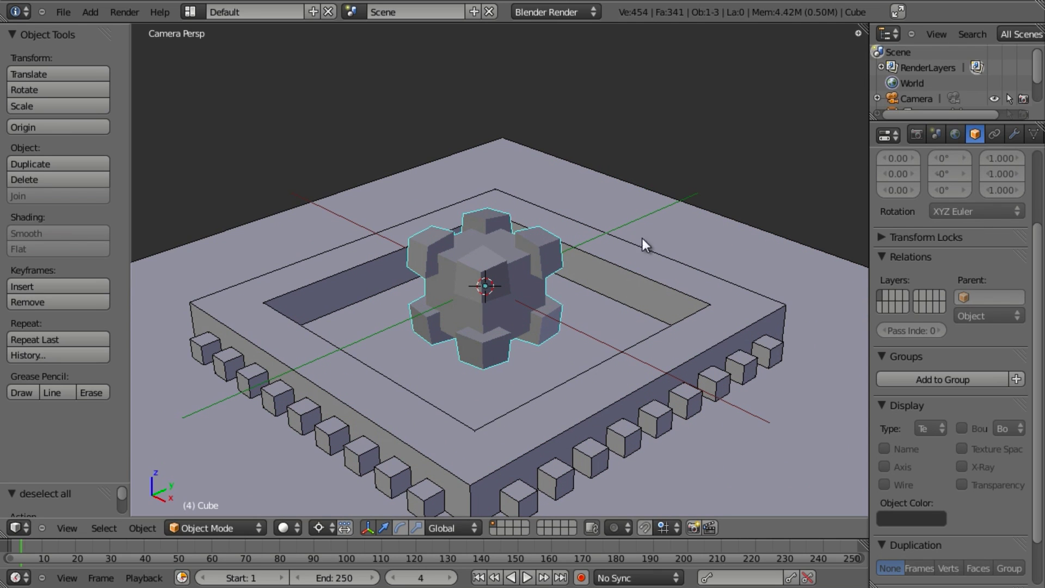
Save tip_append_link.blend, open box.blend, and put its cube into Edit Mode.
key("ctrl+shift+o")
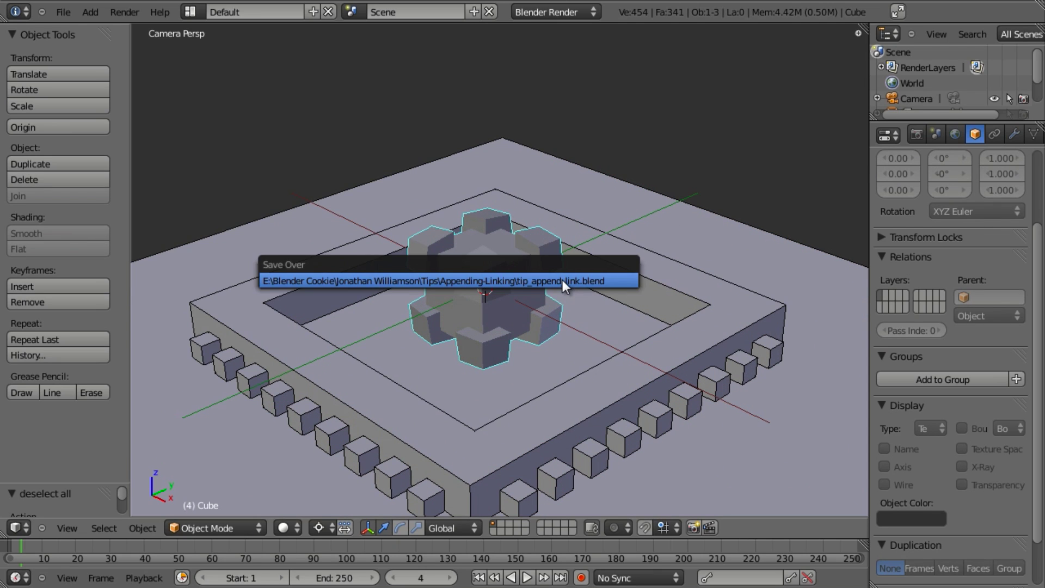
key("Escape")
left_click(65, 14)
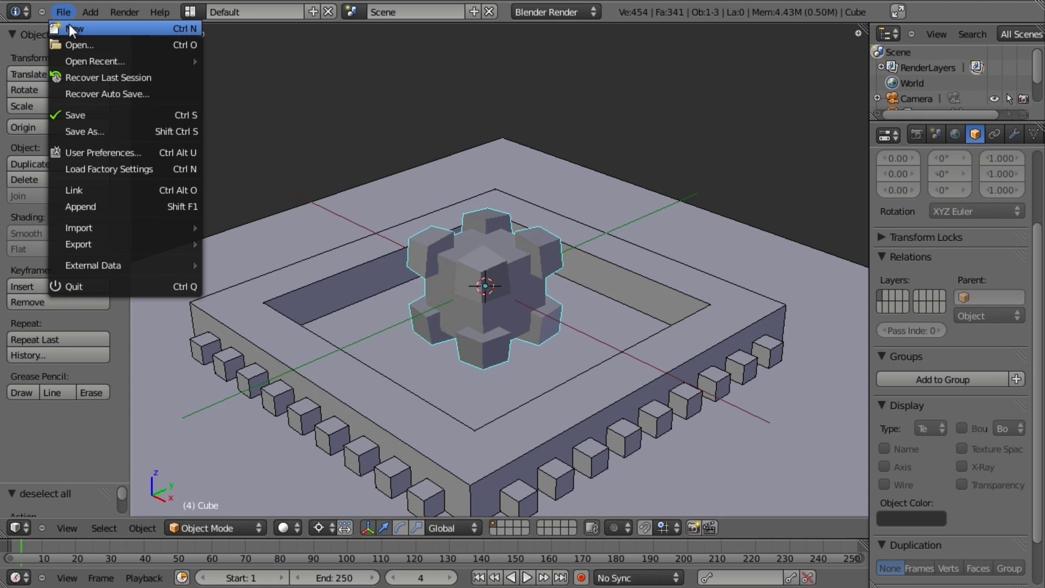
left_click(73, 45)
left_click(266, 119)
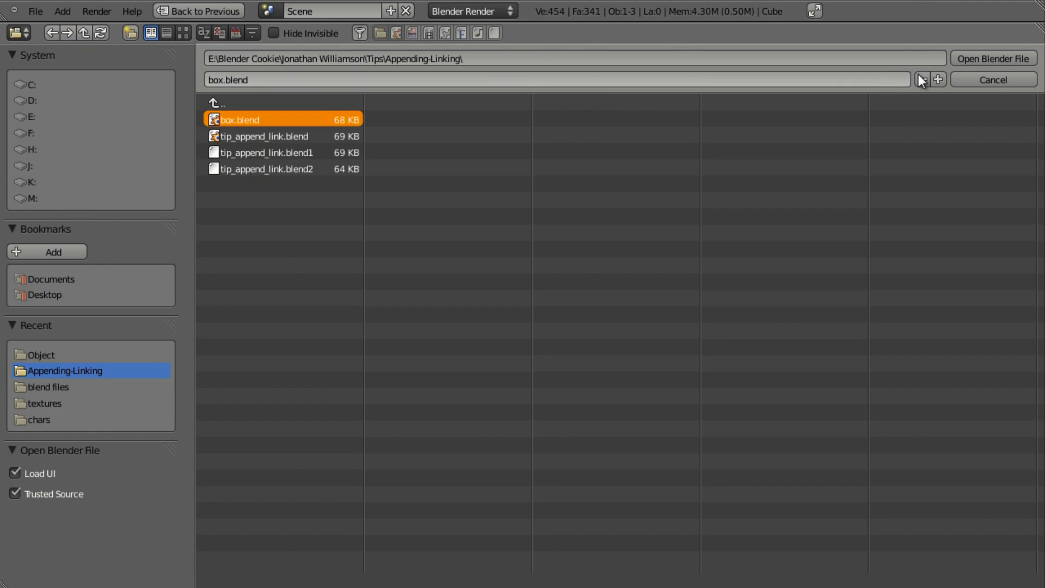
left_click(966, 58)
key("Tab")
scroll(599, 299, "up", 4)
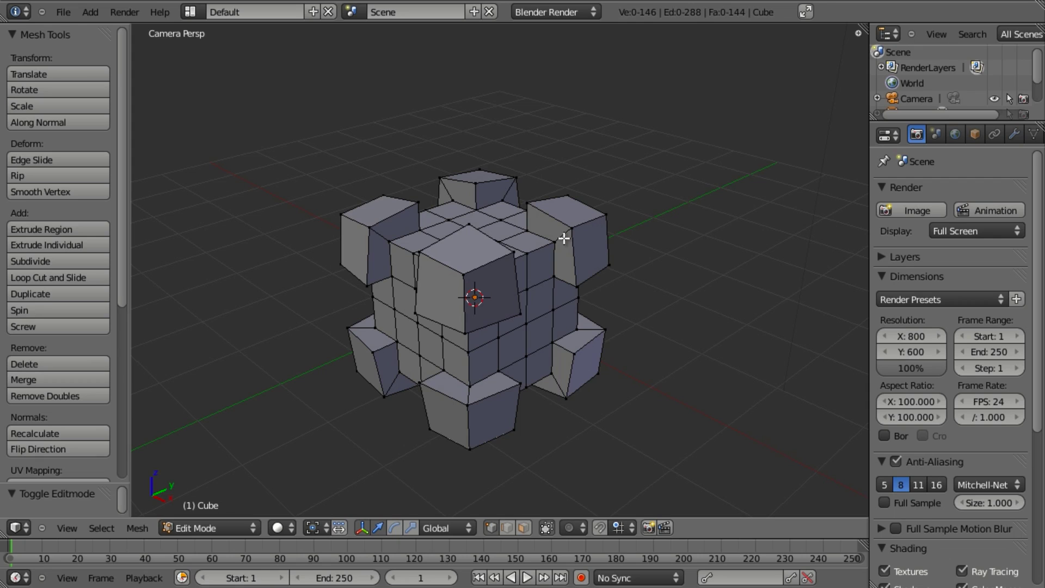
In top wireframe view, box-select only the four centre faces on top and bottom.
key("KP_0")
key("KP_7")
scroll(499, 235, "up", 5)
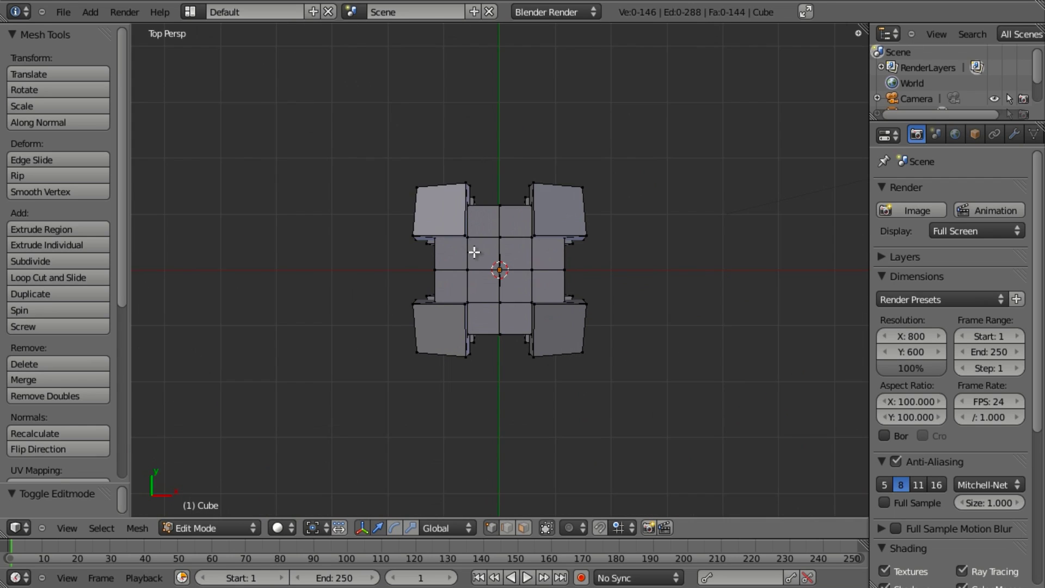
key("z")
key("b")
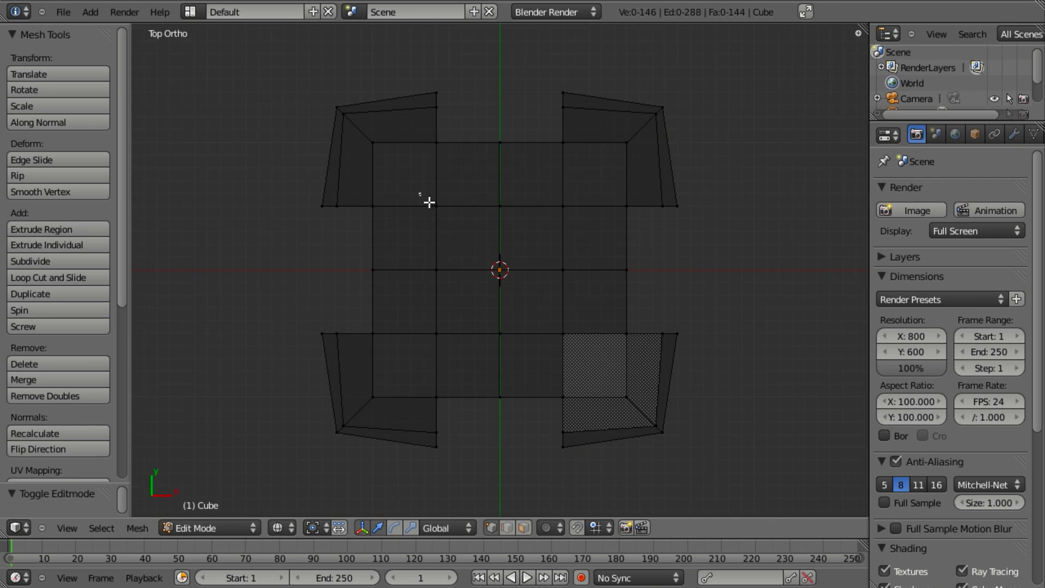
left_click_drag(419, 192, 587, 354)
key("KP_3")
key("b")
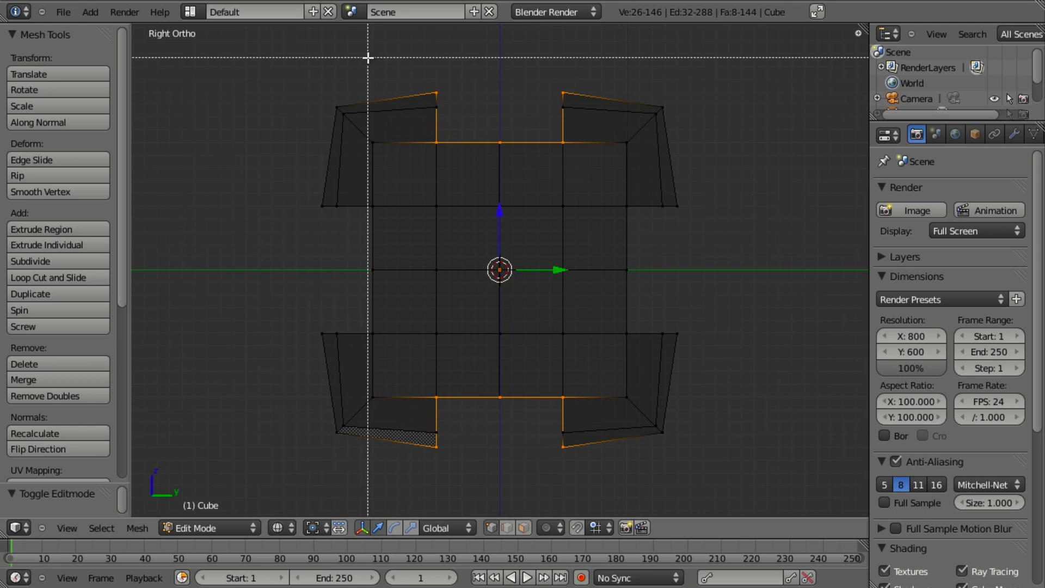
middle_click_drag(367, 54, 666, 109)
key("b")
middle_click_drag(367, 429, 712, 309)
Extrude the centre faces, scale them inward, then extrude and scale along Z into holes.
key("e")
right_click(712, 309)
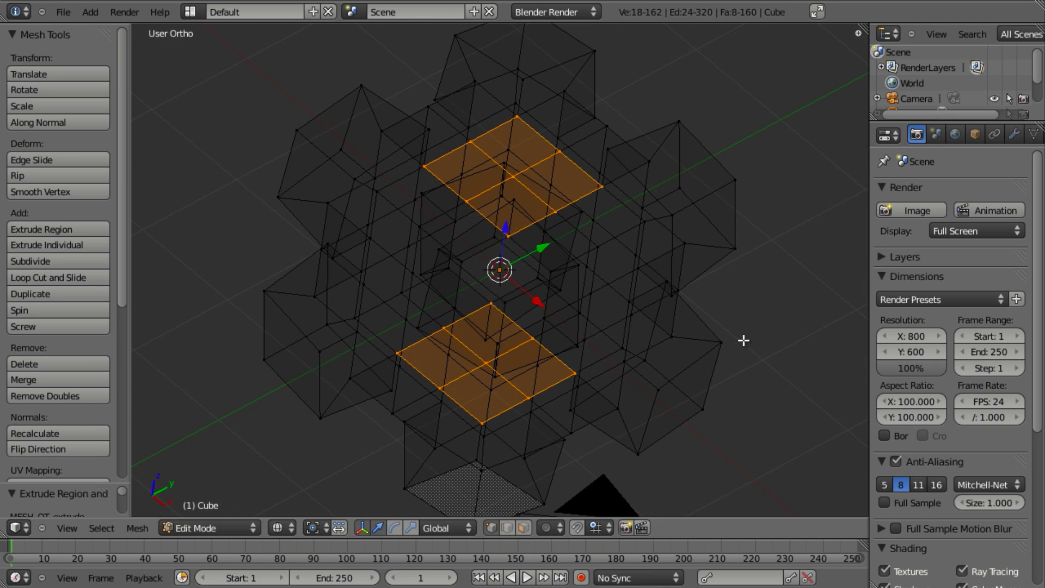
key("s")
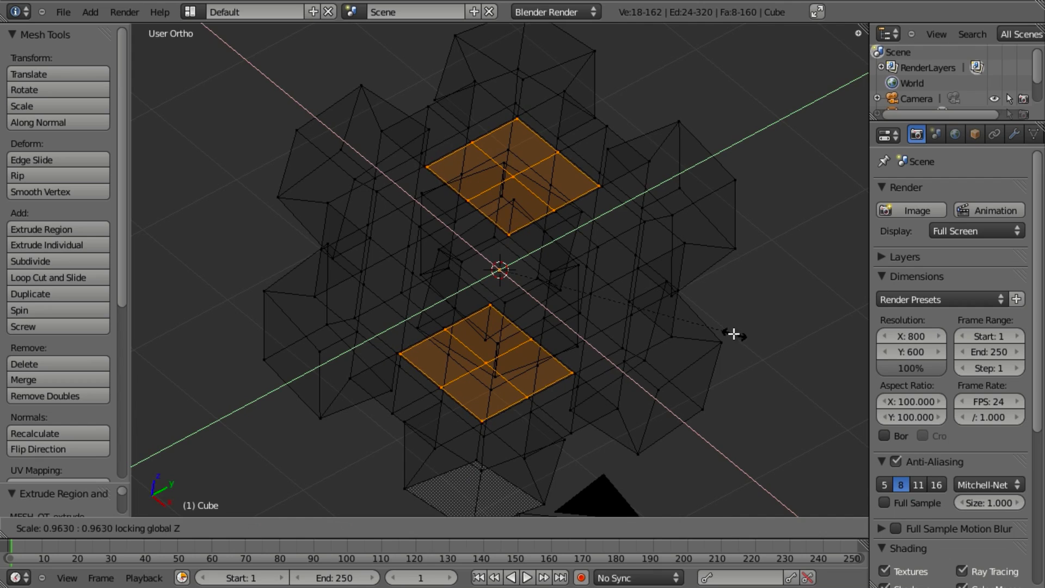
left_click(634, 305)
middle_click_drag(634, 305, 726, 330)
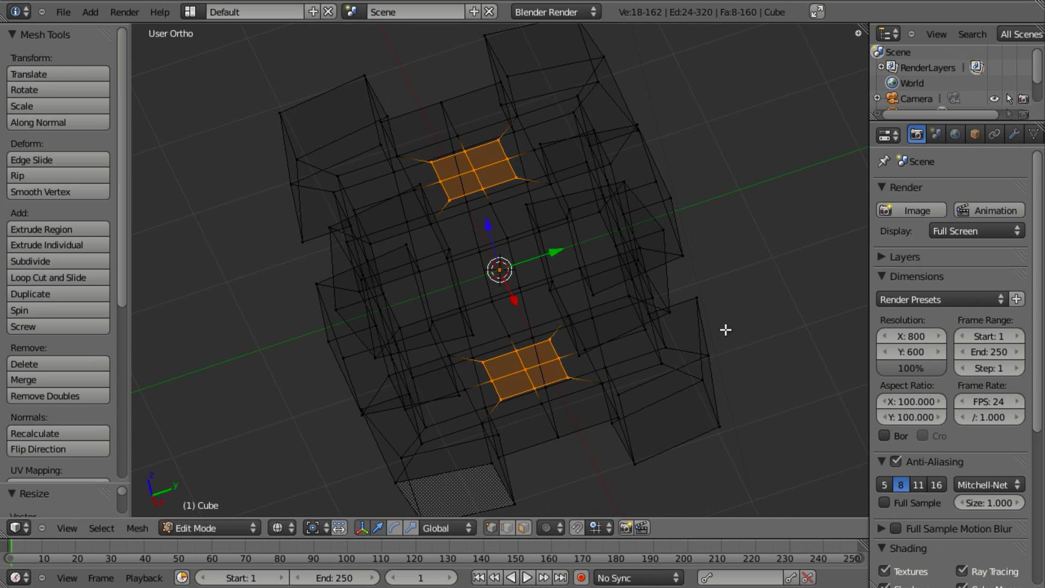
key("e")
right_click(724, 327)
key("s")
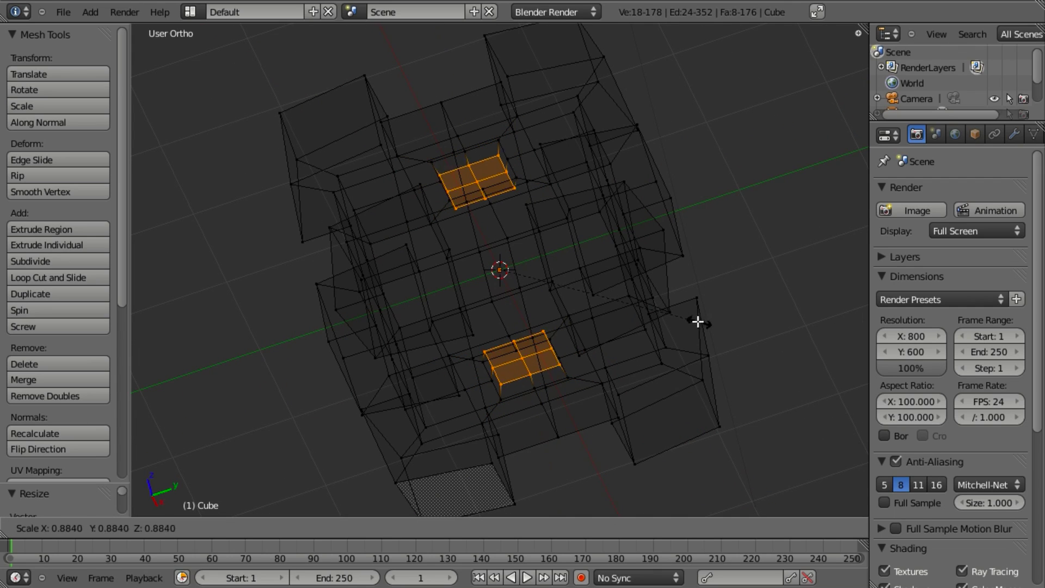
key("z")
left_click(620, 299)
Return to solid Object Mode and orbit around the holed cube.
key("z")
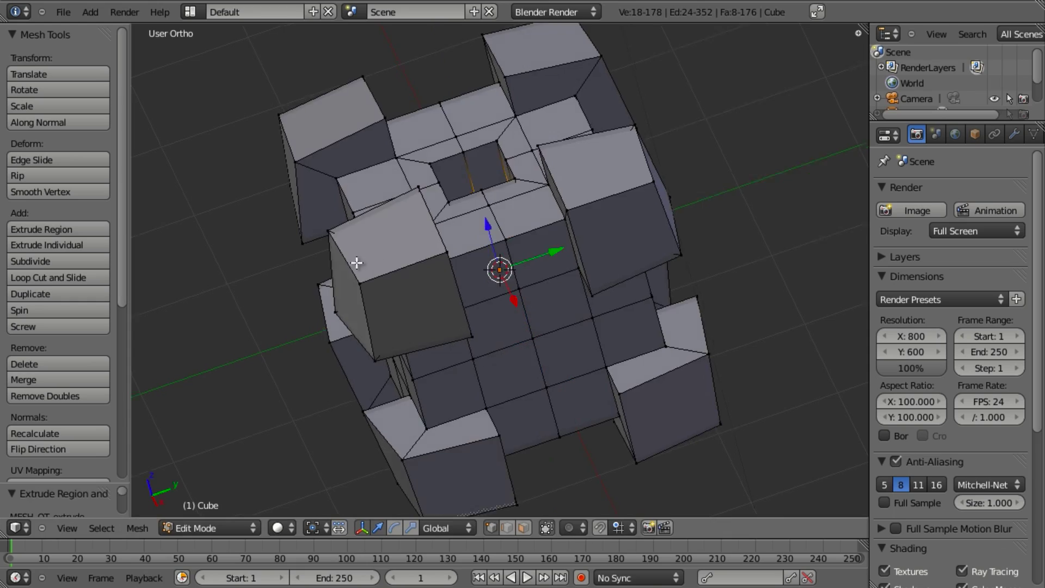
key("Tab")
middle_click_drag(620, 299, 551, 146)
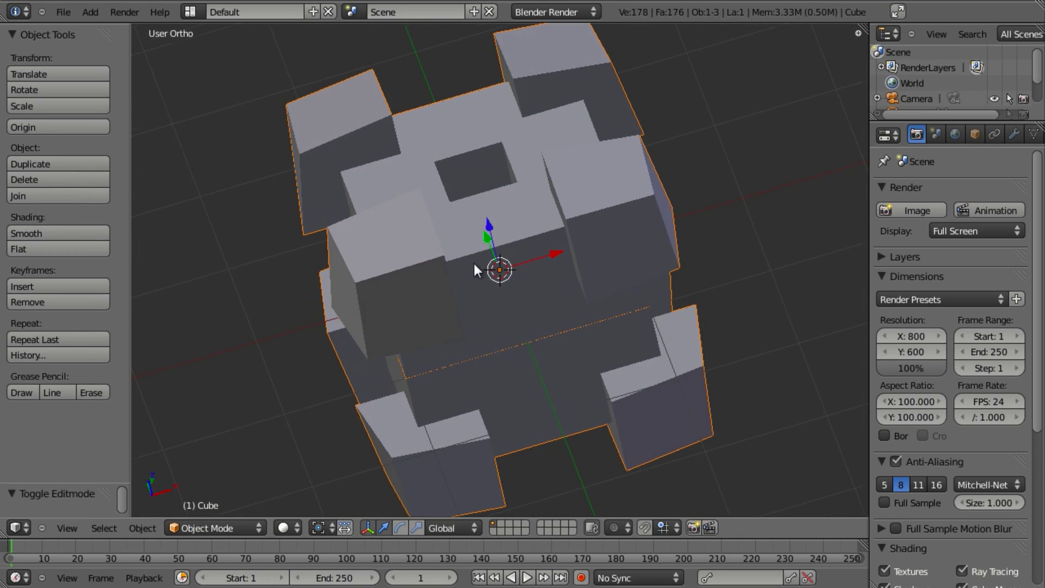
middle_click_drag(475, 270, 621, 353)
Save over box.blend, then reopen tip_append_link.blend to see the linked cube's holes.
key("ctrl+s")
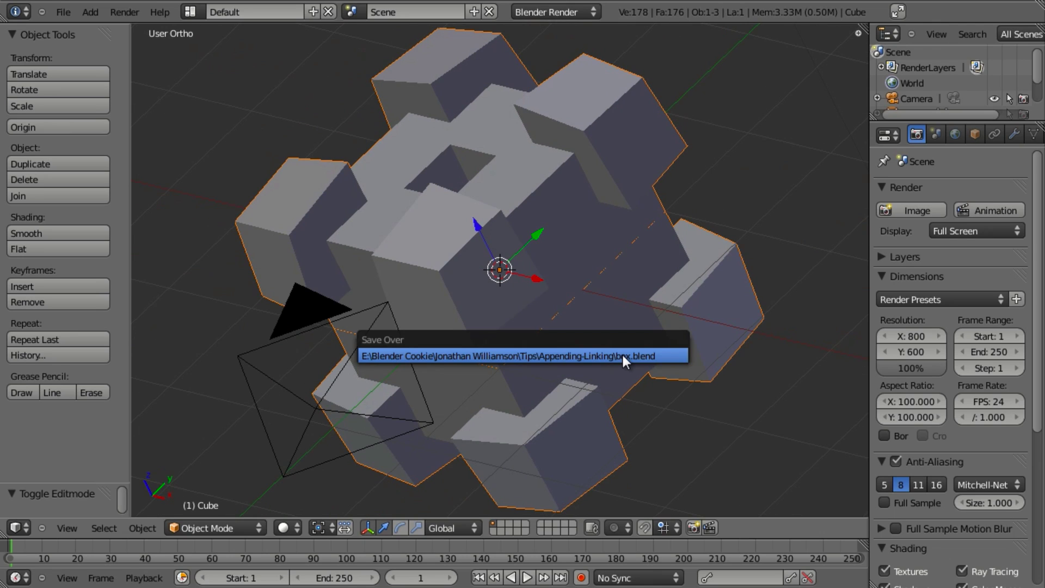
left_click(622, 355)
key("ctrl+o")
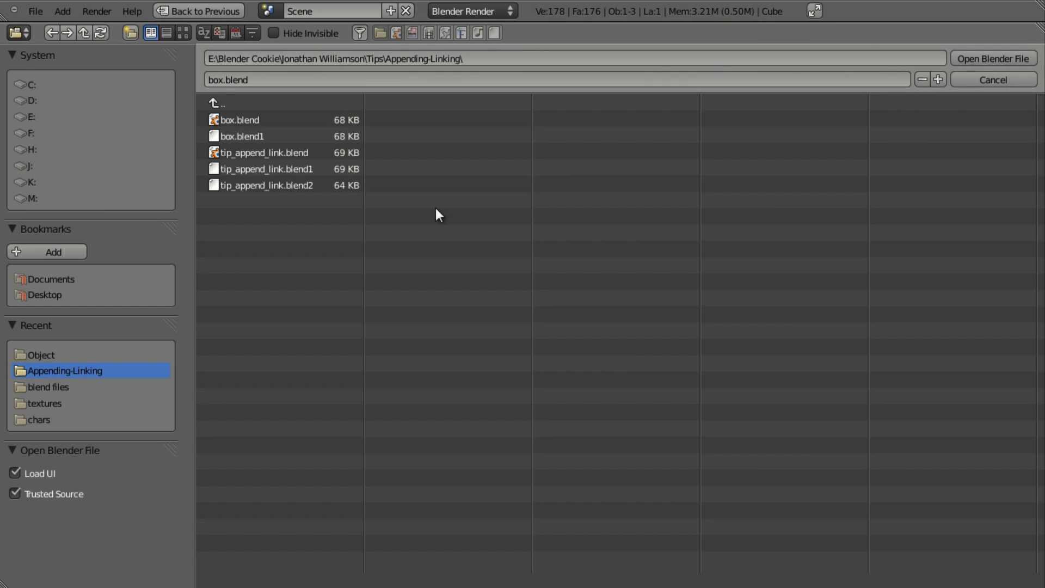
left_click(358, 153)
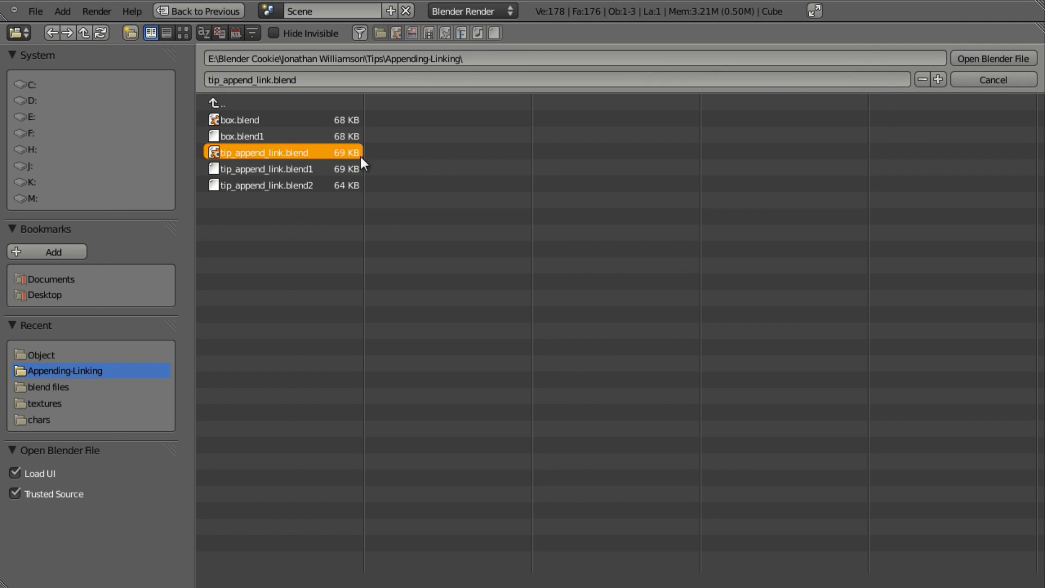
left_click(986, 58)
scroll(491, 286, "up", 3)
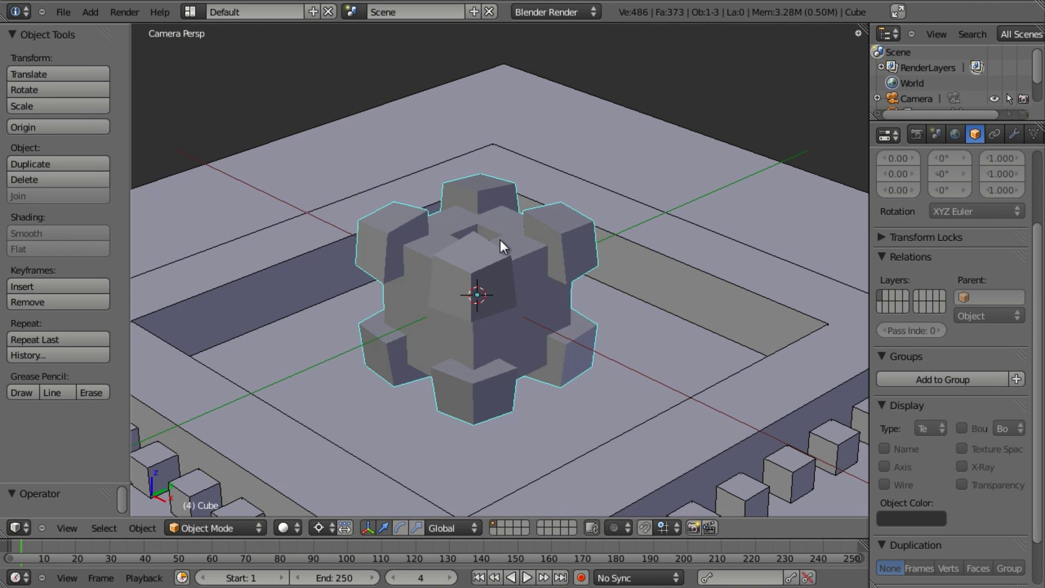
middle_click_drag(500, 239, 536, 322)
scroll(536, 322, "up", 3)
key("KP_5")
scroll(536, 324, "down", 3)
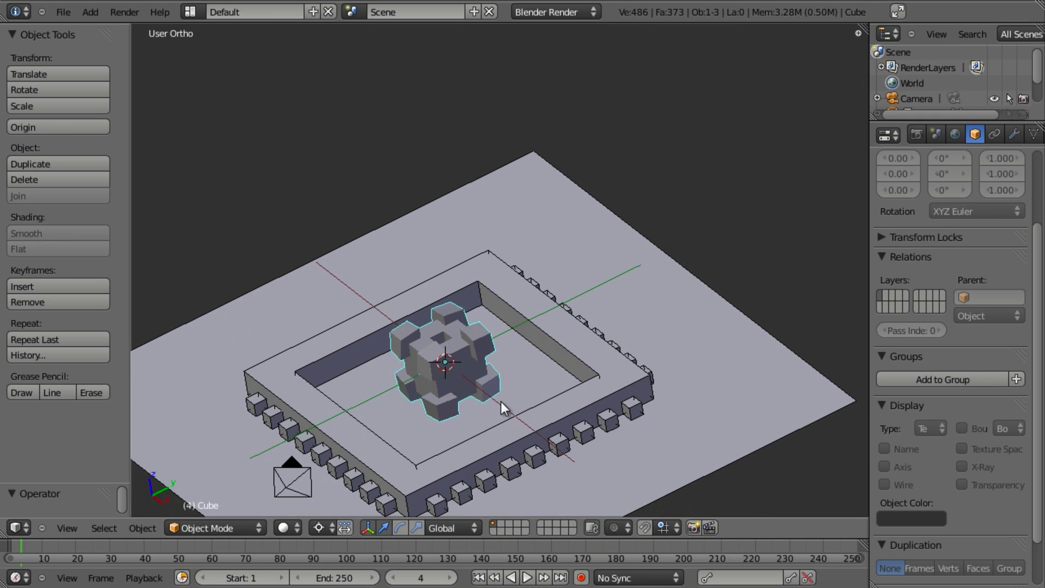
key("a")
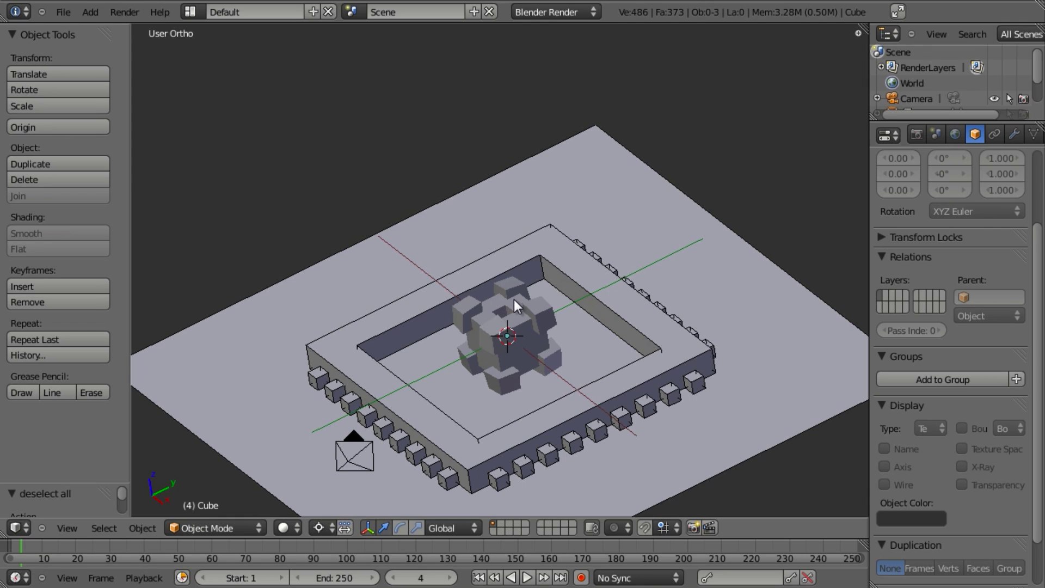
right_click(540, 325)
key("a")
middle_click_drag(514, 376, 530, 394)
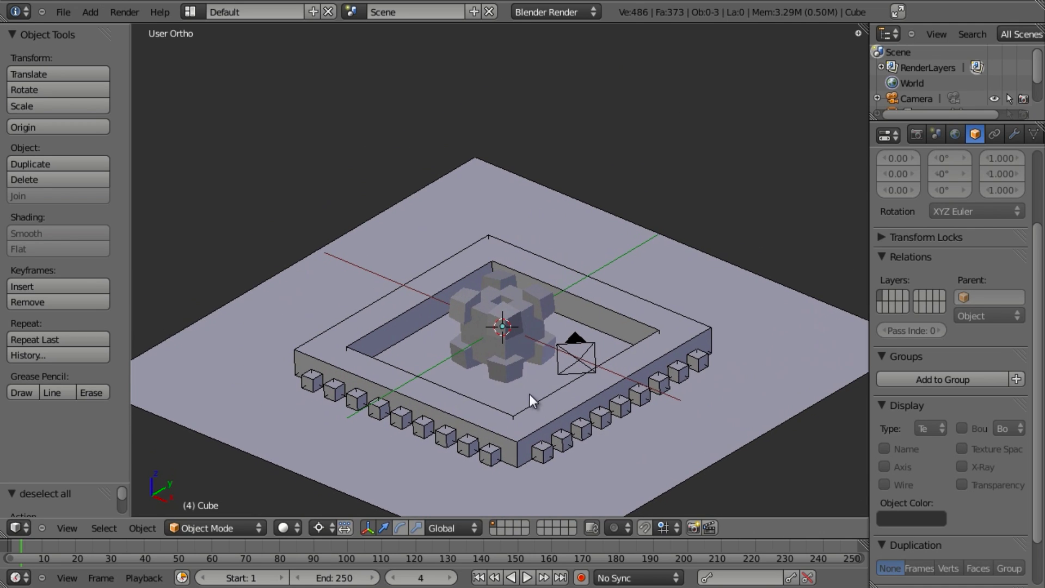
right_click(510, 325)
scroll(555, 338, "up", 2)
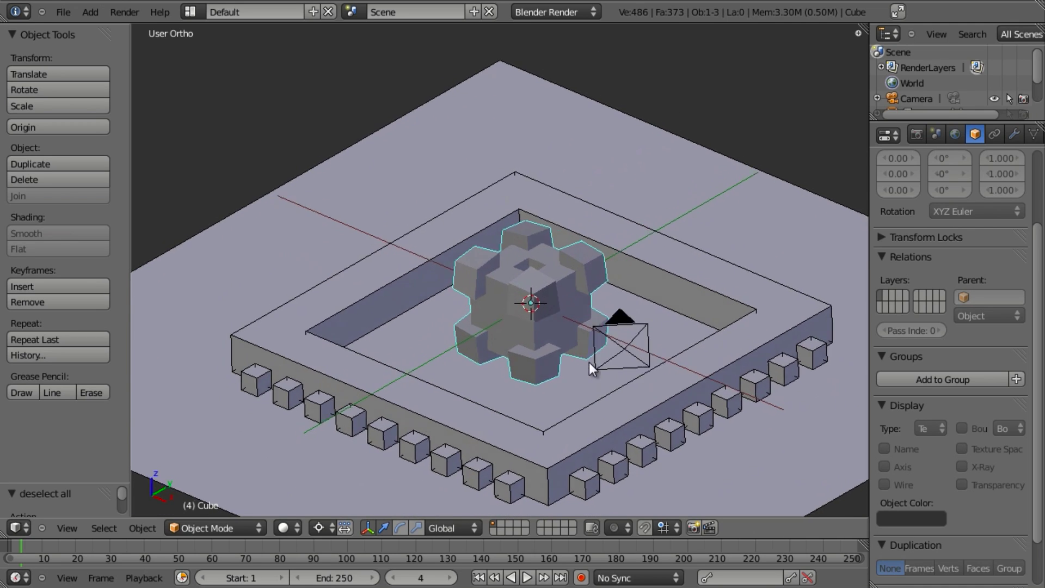
middle_click_drag(589, 361, 788, 384)
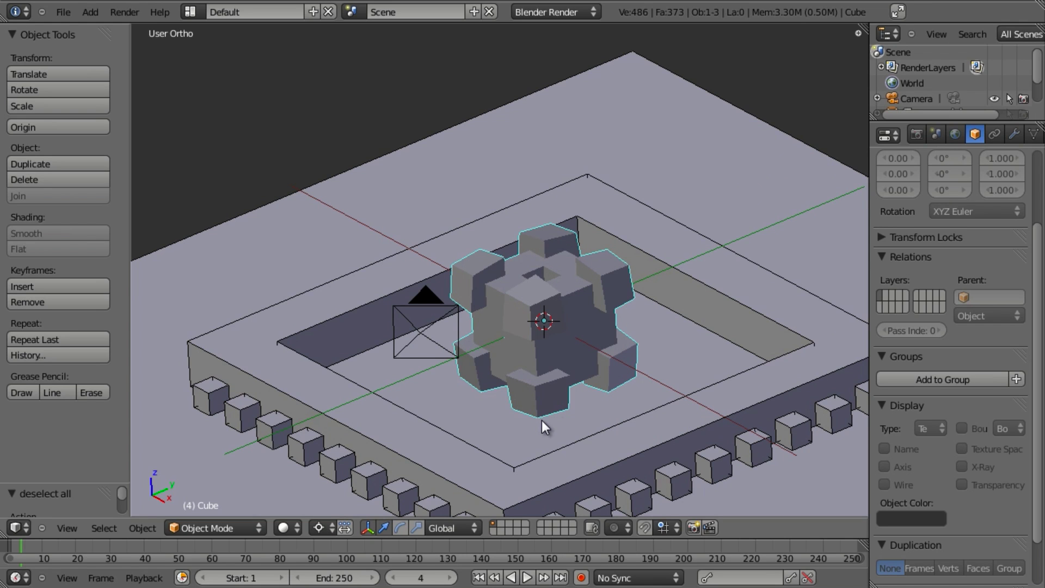
middle_click_drag(683, 315, 645, 322)
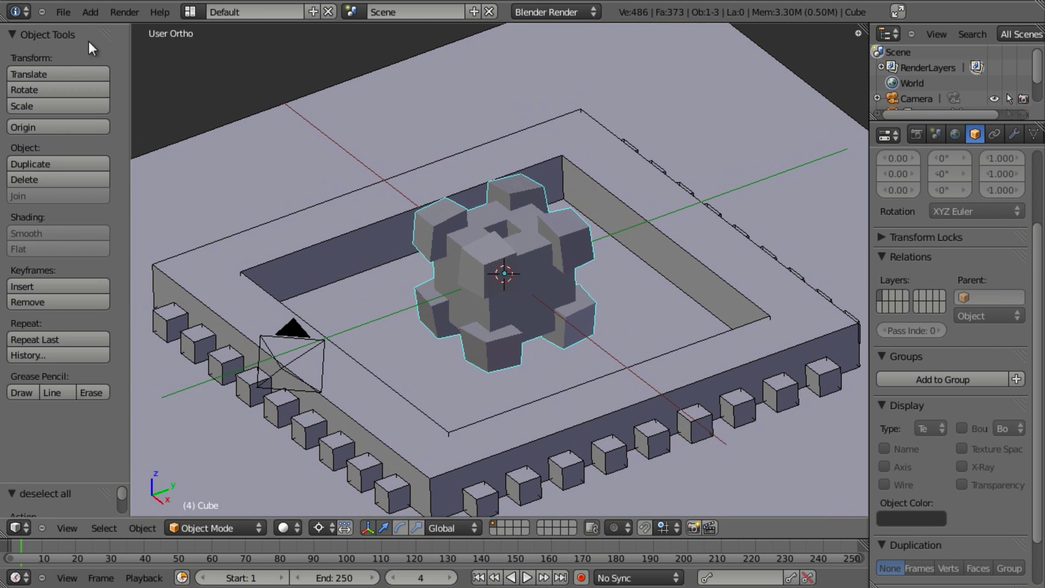